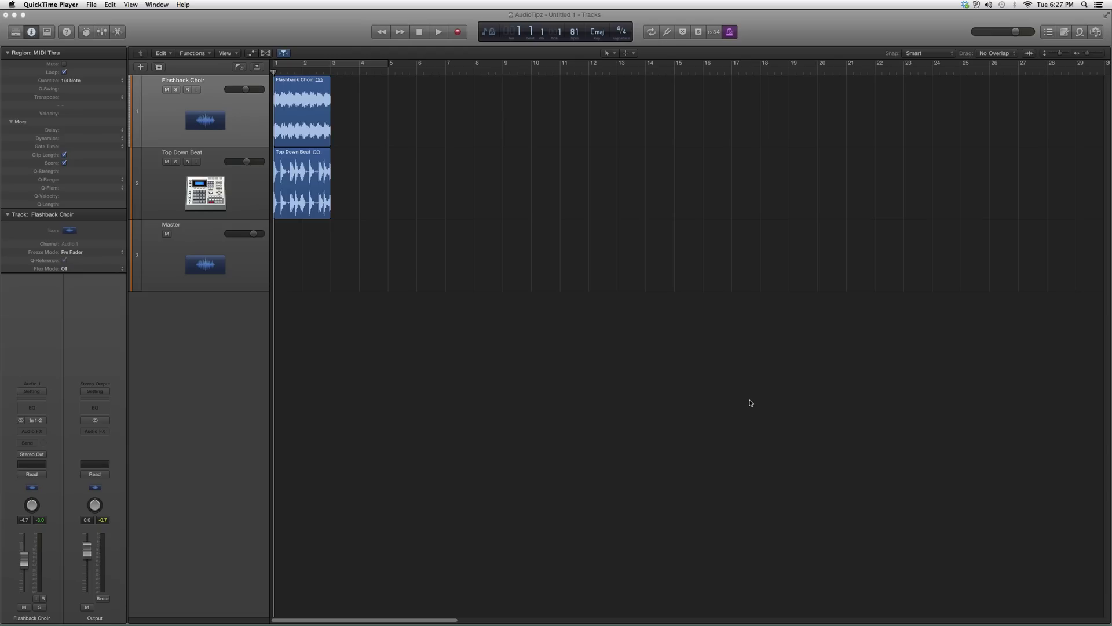
Insert the Waves IR-L efficient (s) Stereo reverb into an empty Audio FX slot on Flashback Choir
click(32, 431)
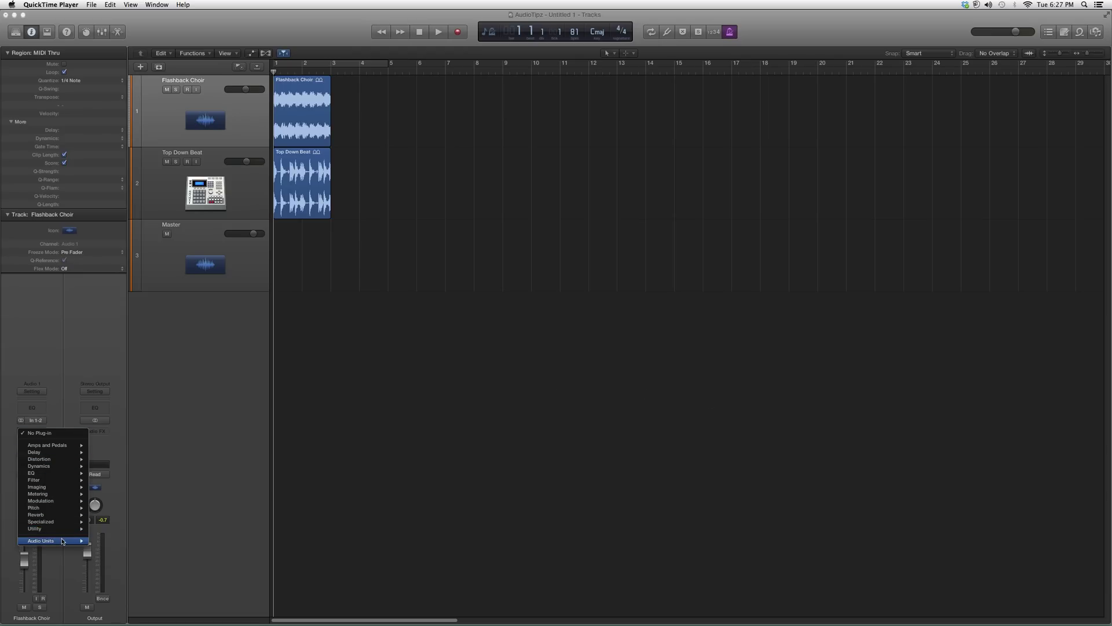
mouse_move(108, 554)
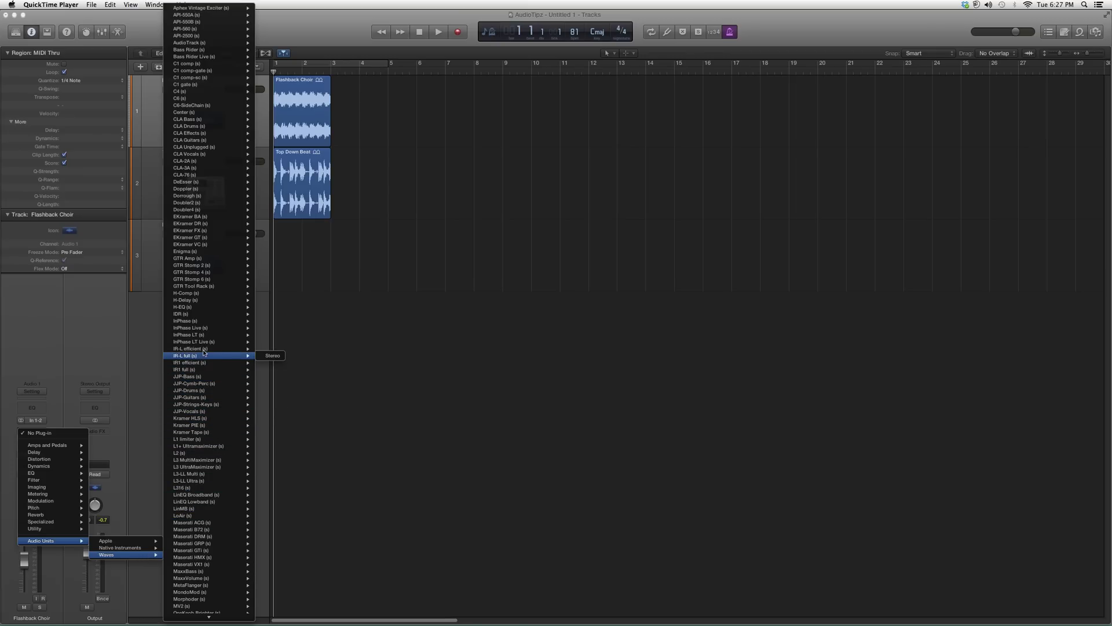
mouse_move(191, 349)
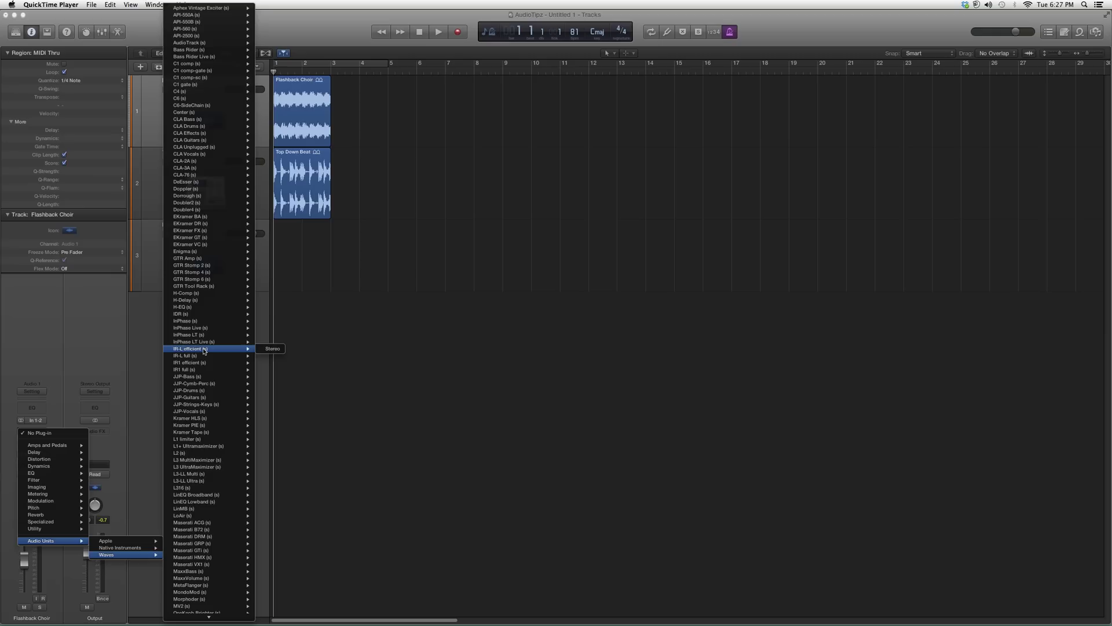
click(273, 348)
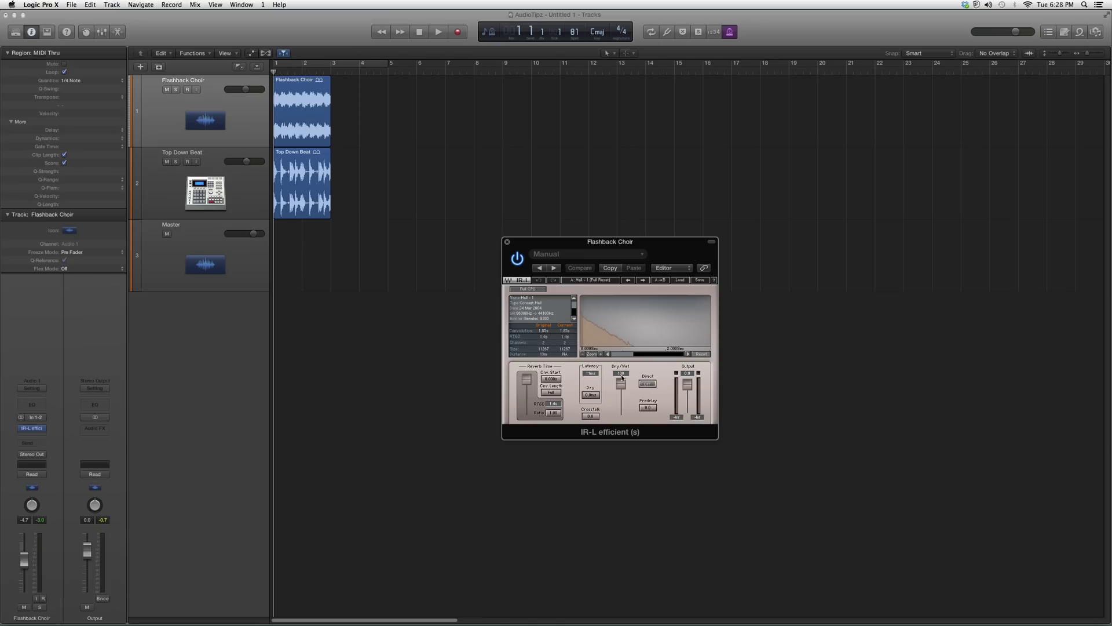
Nudge the IR-L Dry/Wet slider, touch the Output fader, and shift the plug-in window left
drag(622, 379, 625, 387)
click(688, 386)
drag(600, 242, 531, 245)
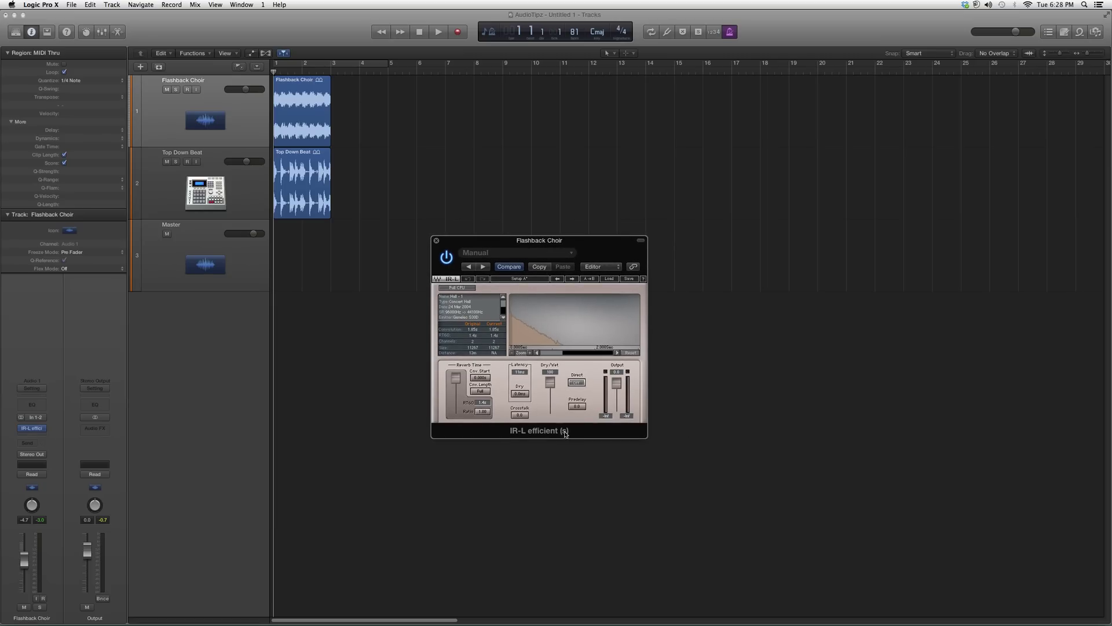